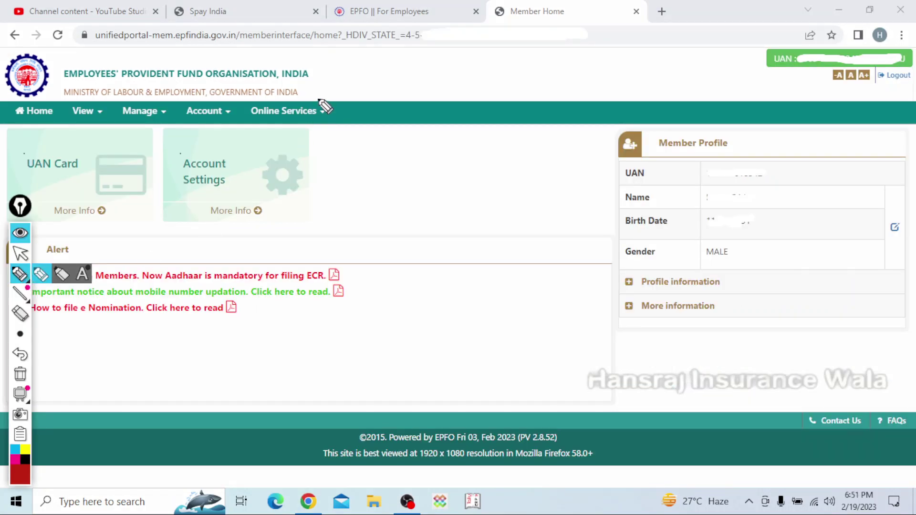
Step: Undo the stray pen mark and open the One Member - One EPF Account (Transfer Request) form
{"action": "mouse_move", "coordinate": [344, 110]}
{"action": "left_mouse_down"}
{"action": "mouse_move", "coordinate": [337, 99]}
{"action": "mouse_move", "coordinate": [241, 139]}
{"action": "mouse_move", "coordinate": [348, 93]}
{"action": "mouse_move", "coordinate": [312, 89]}
{"action": "left_mouse_up"}
{"action": "left_click", "coordinate": [20, 354]}
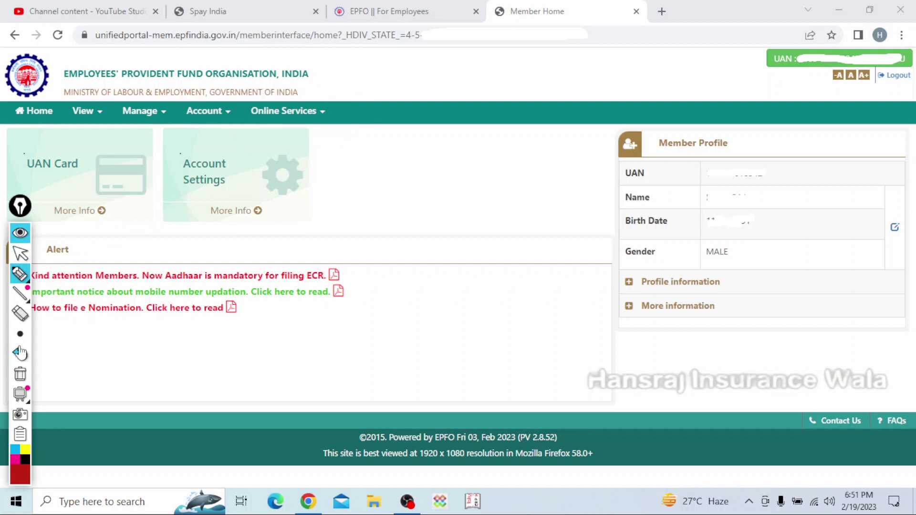
{"action": "left_click", "coordinate": [20, 254]}
{"action": "left_click", "coordinate": [309, 113]}
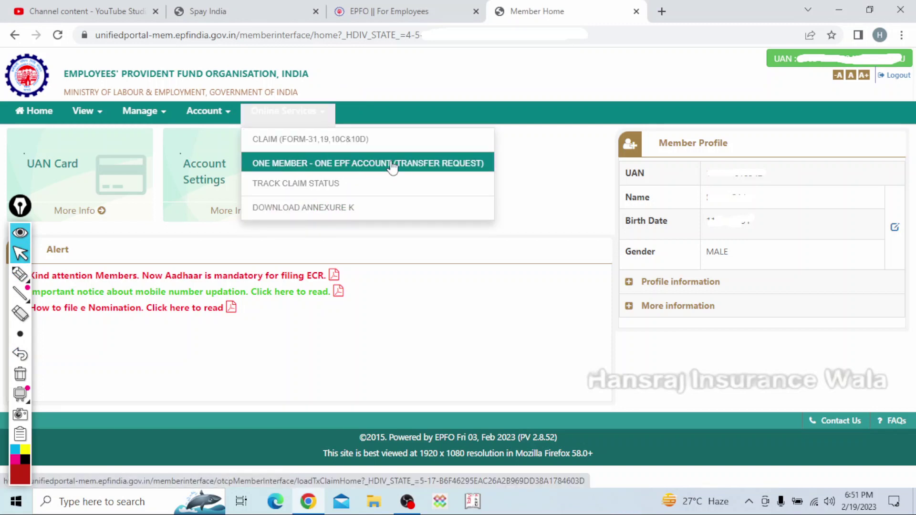
{"action": "left_click", "coordinate": [392, 167]}
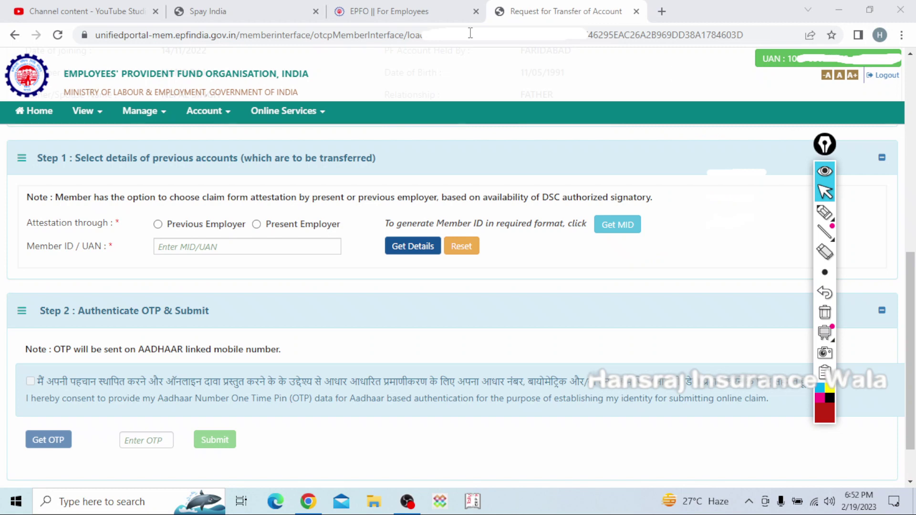
Step: Mark the Step 1 and Step 2 headings with red pen brackets, removing any stray mark
{"action": "left_click", "coordinate": [830, 217]}
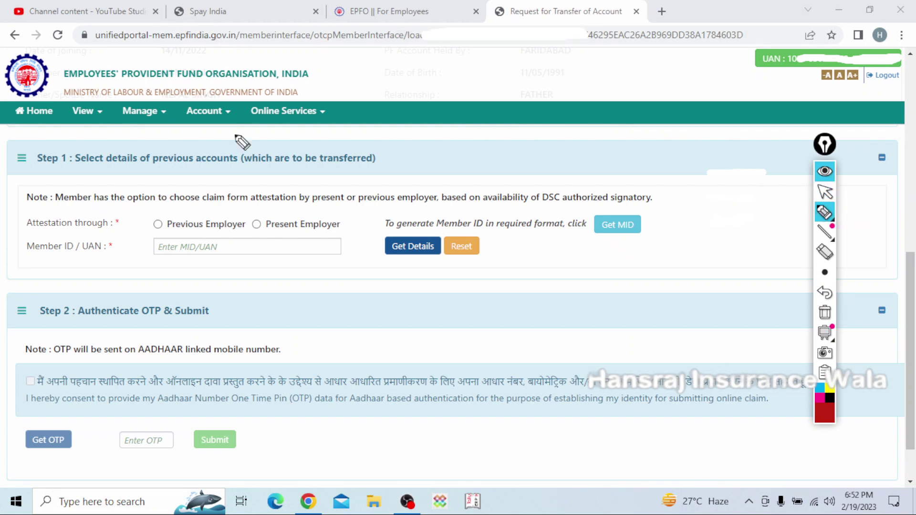
{"action": "mouse_move", "coordinate": [60, 142]}
{"action": "left_mouse_down"}
{"action": "mouse_move", "coordinate": [6, 148]}
{"action": "mouse_move", "coordinate": [14, 177]}
{"action": "left_mouse_up"}
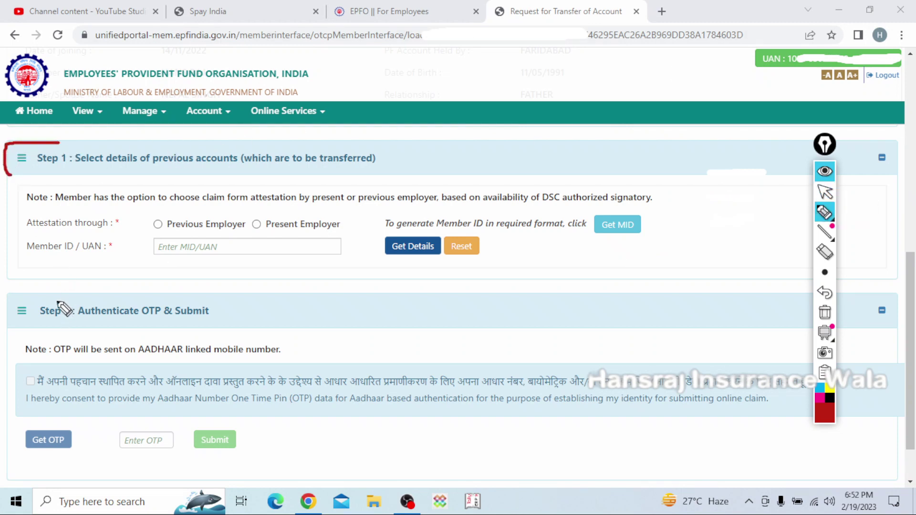
{"action": "mouse_move", "coordinate": [60, 292]}
{"action": "left_mouse_down"}
{"action": "mouse_move", "coordinate": [1, 294]}
{"action": "mouse_move", "coordinate": [1, 322]}
{"action": "left_mouse_up"}
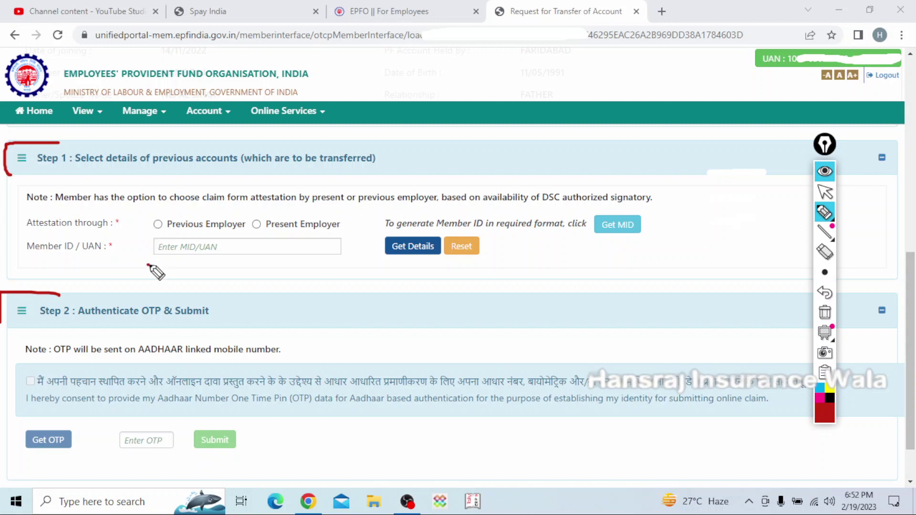
{"action": "mouse_move", "coordinate": [148, 266]}
{"action": "left_mouse_down"}
{"action": "mouse_move", "coordinate": [348, 268]}
{"action": "mouse_move", "coordinate": [360, 250]}
{"action": "mouse_move", "coordinate": [361, 213]}
{"action": "mouse_move", "coordinate": [164, 202]}
{"action": "mouse_move", "coordinate": [137, 241]}
{"action": "mouse_move", "coordinate": [146, 267]}
{"action": "left_mouse_up"}
{"action": "left_click", "coordinate": [825, 292]}
{"action": "left_click", "coordinate": [825, 192]}
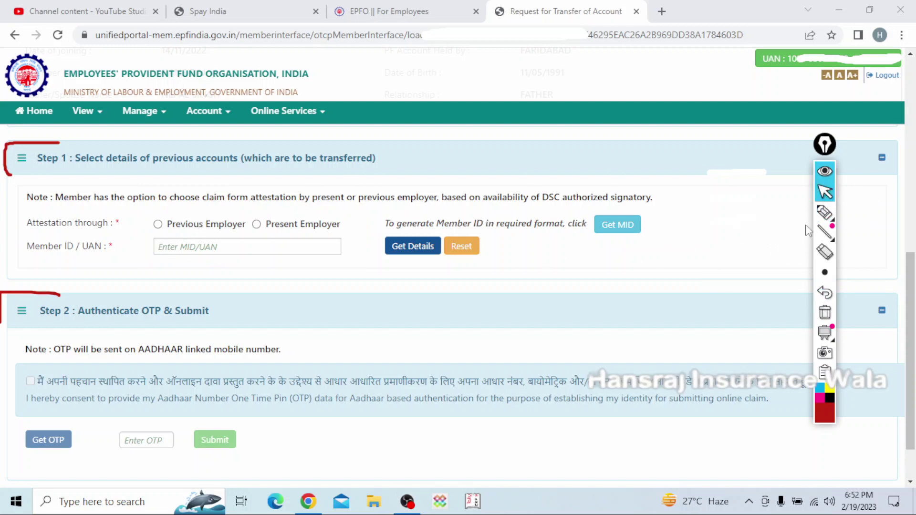
Step: Underline the Member ID / UAN field in red and choose Previous Employer for attestation
{"action": "left_click", "coordinate": [825, 212]}
{"action": "left_click_drag", "start_coordinate": [156, 261], "coordinate": [238, 259]}
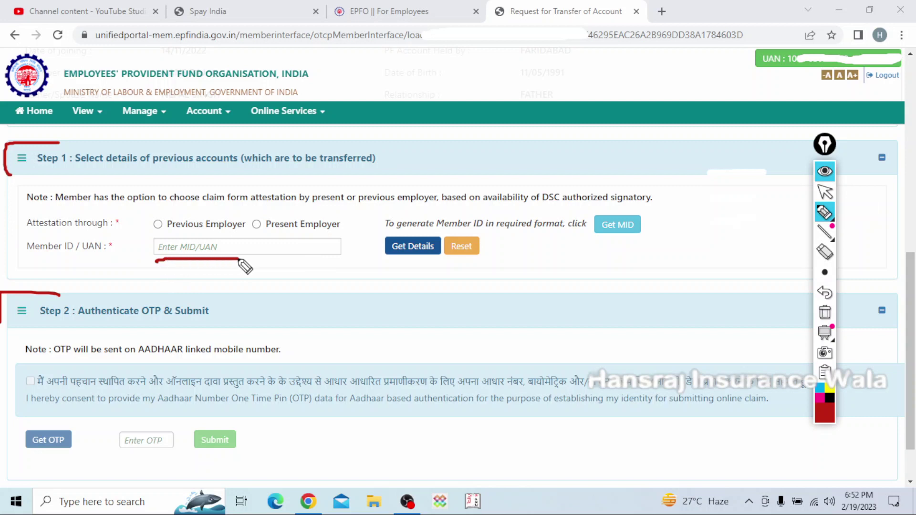
{"action": "mouse_move", "coordinate": [843, 226]}
{"action": "left_click", "coordinate": [825, 191]}
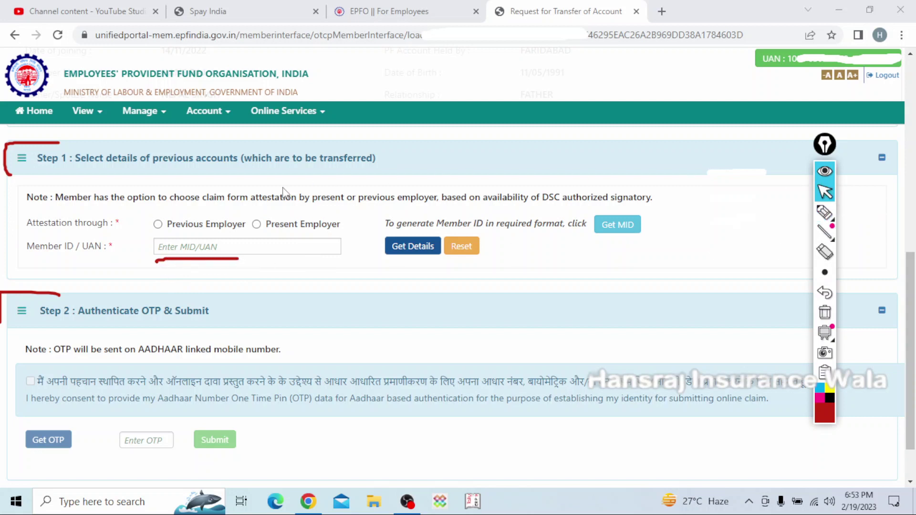
{"action": "left_click", "coordinate": [157, 225]}
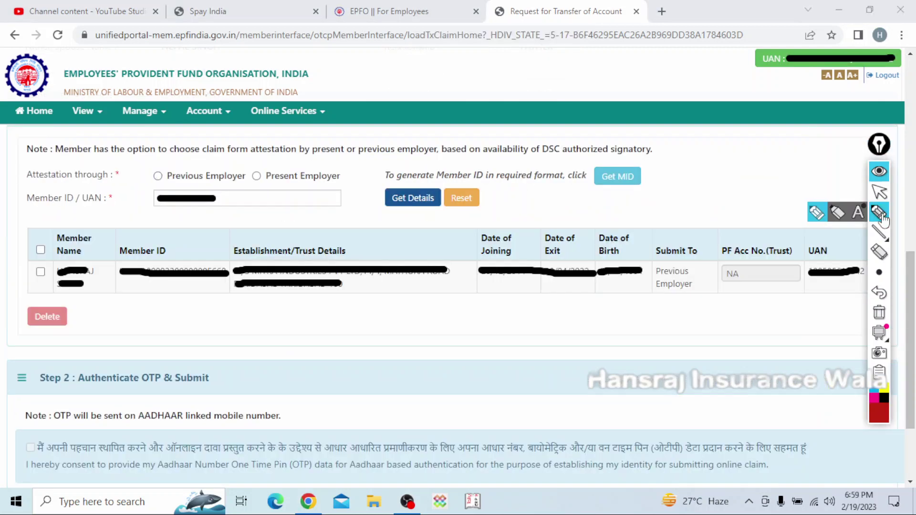
Step: Outline the previous account table in red and put red ticks by the Member ID / UAN field and Get Details
{"action": "left_click", "coordinate": [880, 216]}
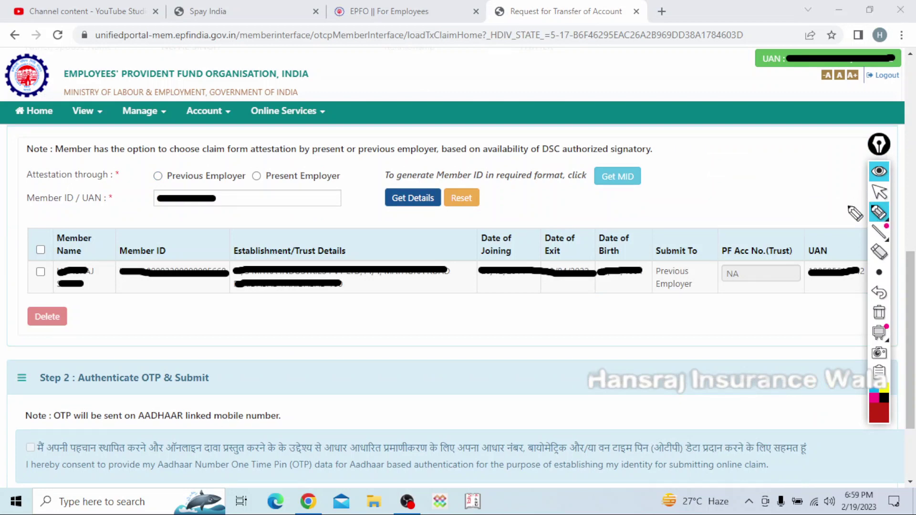
{"action": "mouse_move", "coordinate": [131, 216]}
{"action": "left_mouse_down"}
{"action": "mouse_move", "coordinate": [10, 217]}
{"action": "mouse_move", "coordinate": [9, 291]}
{"action": "mouse_move", "coordinate": [220, 306]}
{"action": "mouse_move", "coordinate": [685, 308]}
{"action": "left_mouse_up"}
{"action": "left_click_drag", "start_coordinate": [130, 216], "coordinate": [295, 215]}
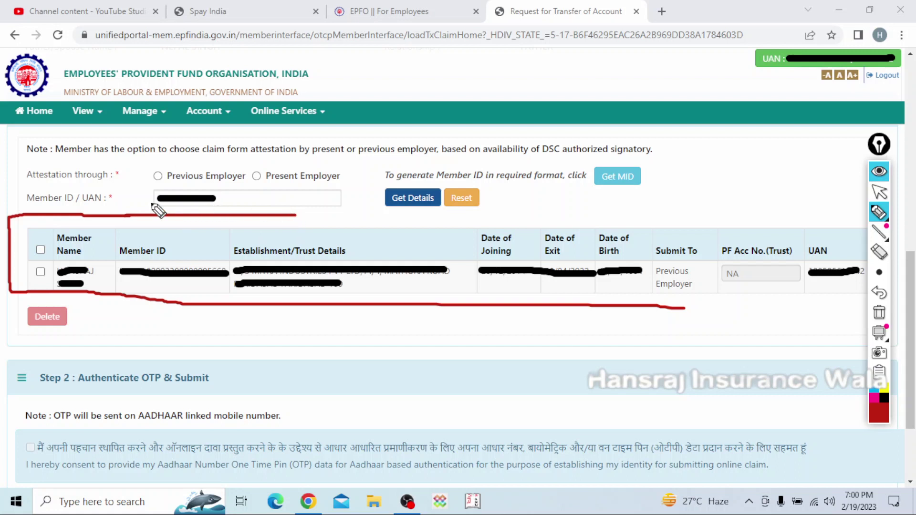
{"action": "mouse_move", "coordinate": [227, 197]}
{"action": "left_mouse_down"}
{"action": "mouse_move", "coordinate": [233, 209]}
{"action": "mouse_move", "coordinate": [248, 192]}
{"action": "left_mouse_up"}
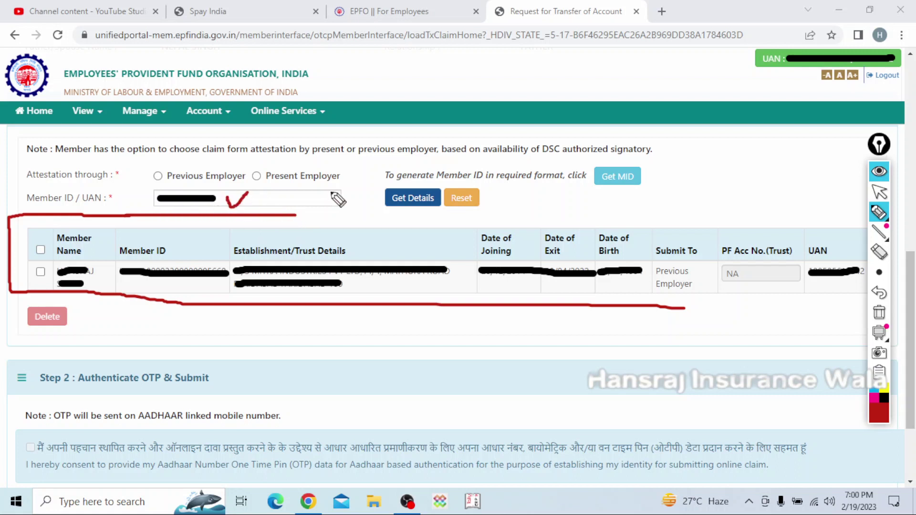
{"action": "left_click_drag", "start_coordinate": [379, 209], "coordinate": [396, 211]}
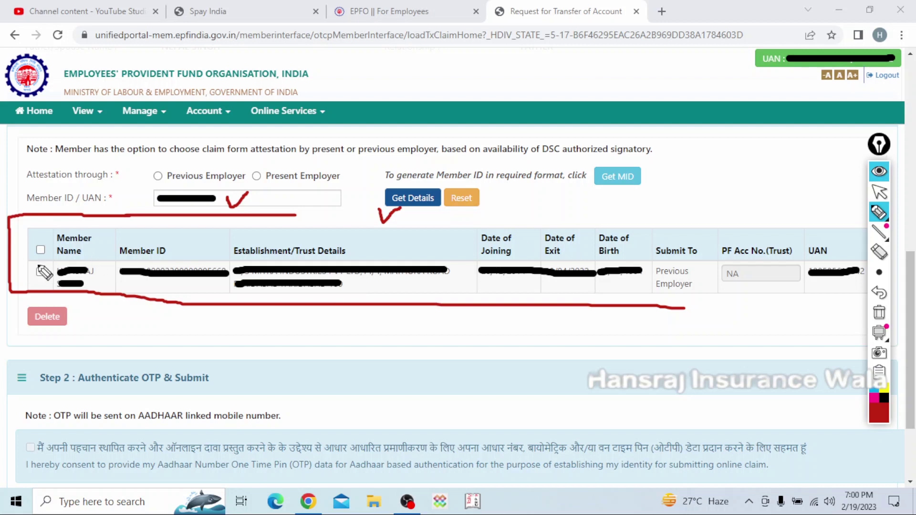
Step: Circle the account row's checkbox in red and select that previous account for transfer
{"action": "mouse_move", "coordinate": [51, 264]}
{"action": "left_mouse_down"}
{"action": "mouse_move", "coordinate": [34, 271]}
{"action": "mouse_move", "coordinate": [53, 282]}
{"action": "mouse_move", "coordinate": [57, 261]}
{"action": "left_mouse_up"}
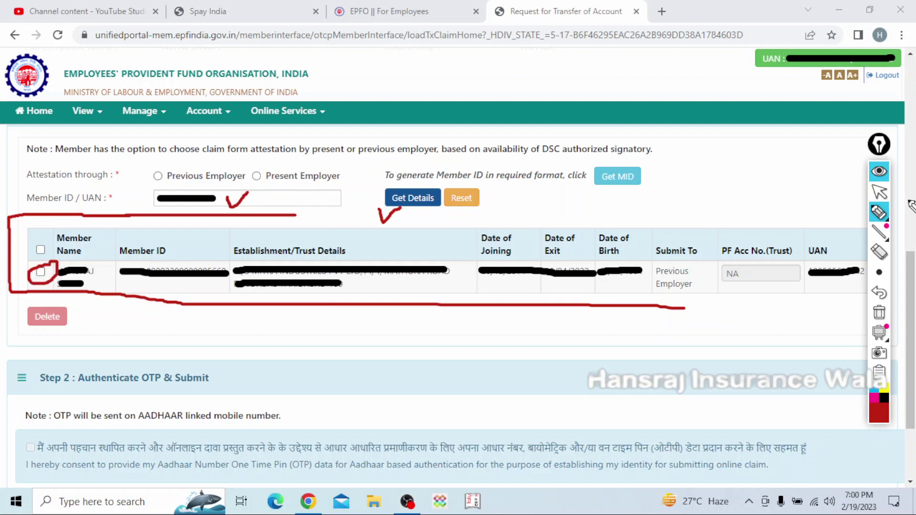
{"action": "left_click", "coordinate": [880, 192]}
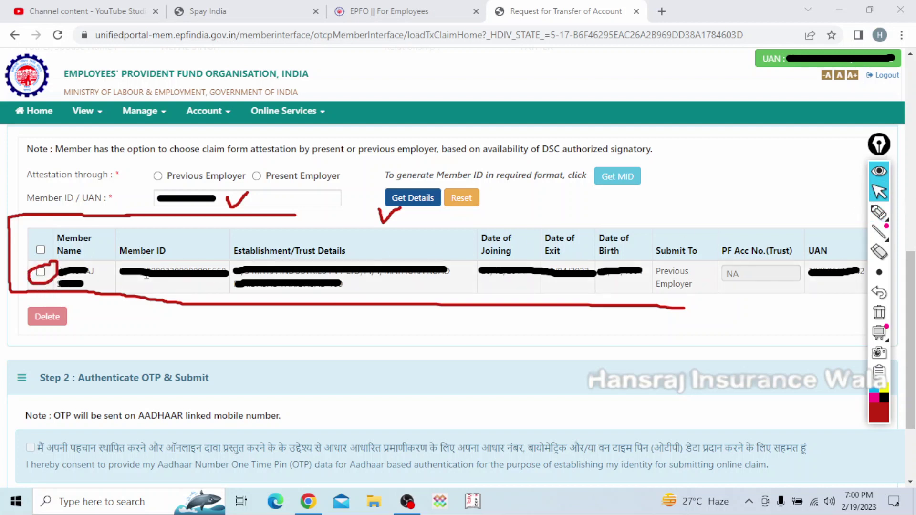
{"action": "left_click", "coordinate": [40, 272]}
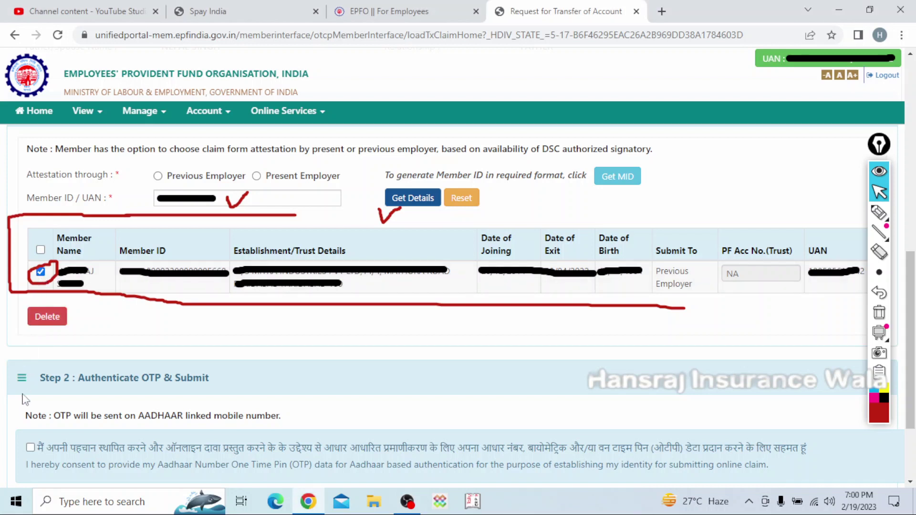
Step: Point out the Aadhaar OTP consent checkbox with a red circle and arrow, and give the consent
{"action": "left_click", "coordinate": [877, 214]}
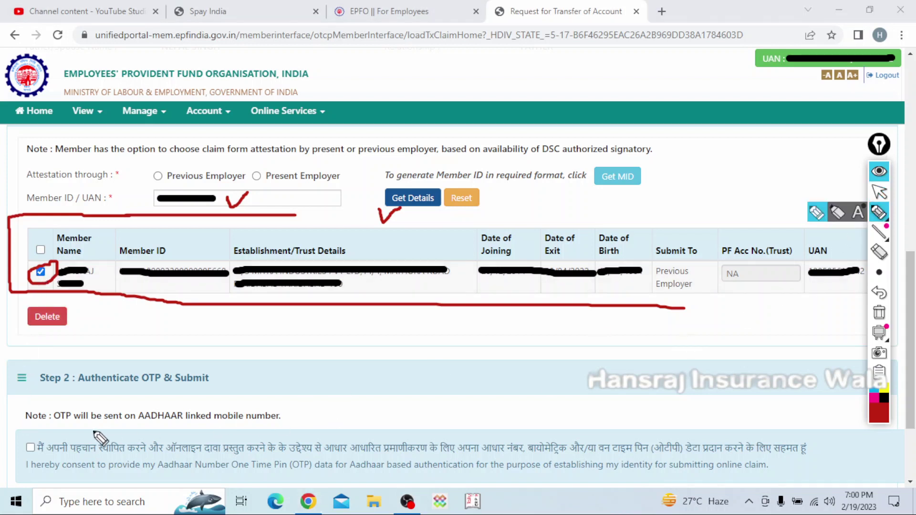
{"action": "mouse_move", "coordinate": [95, 431]}
{"action": "left_mouse_down"}
{"action": "mouse_move", "coordinate": [7, 444]}
{"action": "mouse_move", "coordinate": [115, 470]}
{"action": "mouse_move", "coordinate": [46, 441]}
{"action": "mouse_move", "coordinate": [131, 372]}
{"action": "left_mouse_up"}
{"action": "left_click_drag", "start_coordinate": [31, 412], "coordinate": [89, 449]}
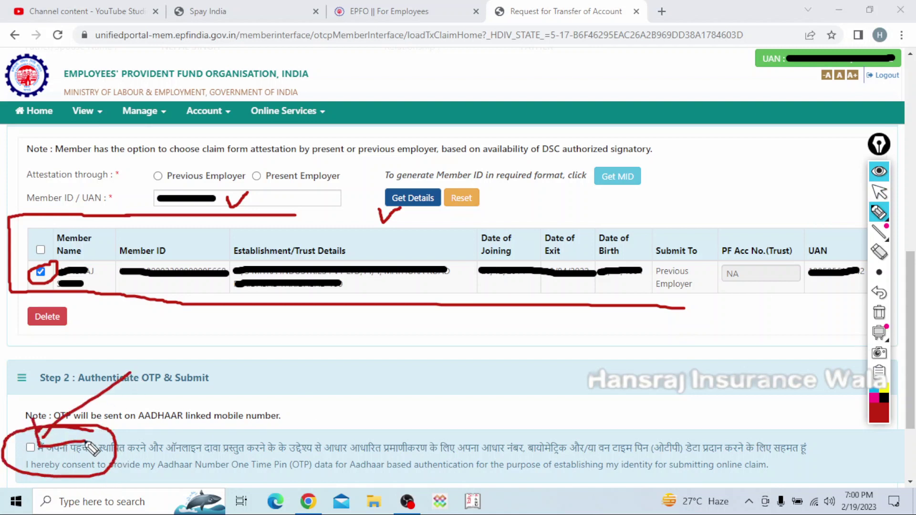
{"action": "left_click", "coordinate": [879, 191]}
{"action": "left_click", "coordinate": [31, 448]}
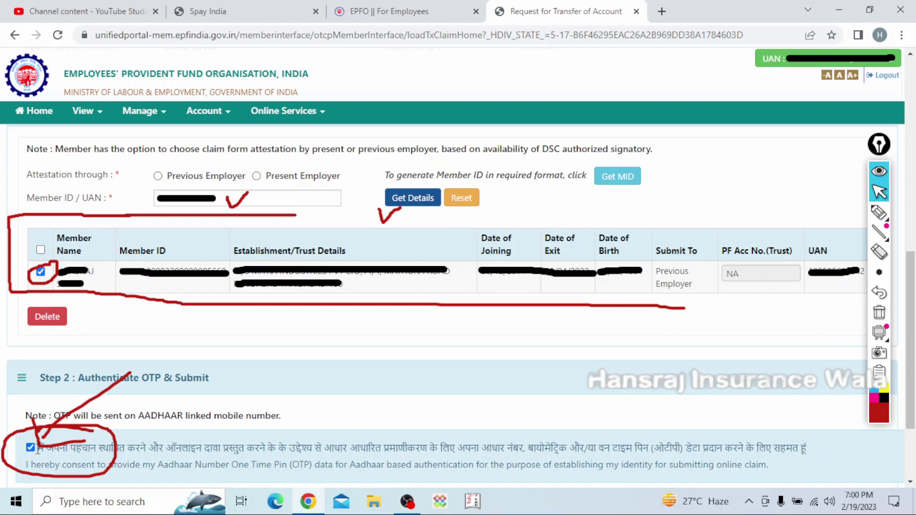
Step: Request the OTP for the Aadhaar-linked mobile number and close the sent message
{"action": "left_click", "coordinate": [880, 214]}
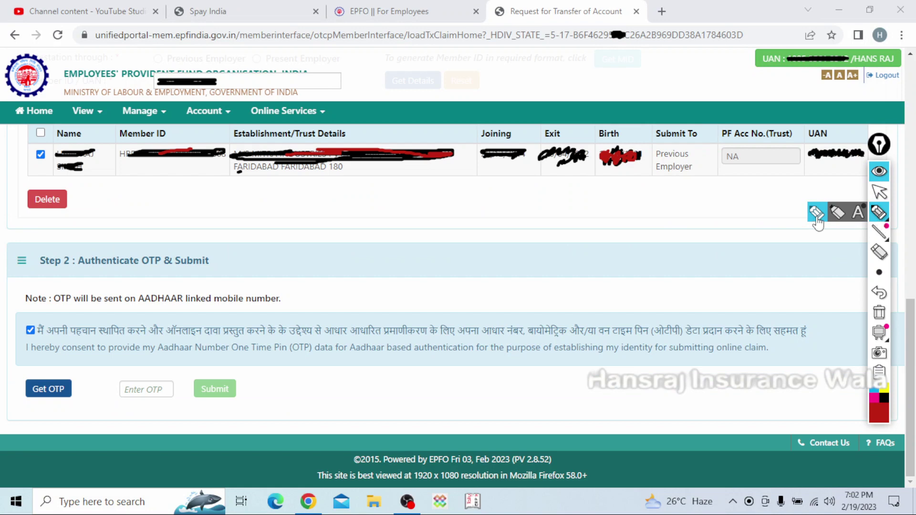
{"action": "left_click", "coordinate": [879, 192]}
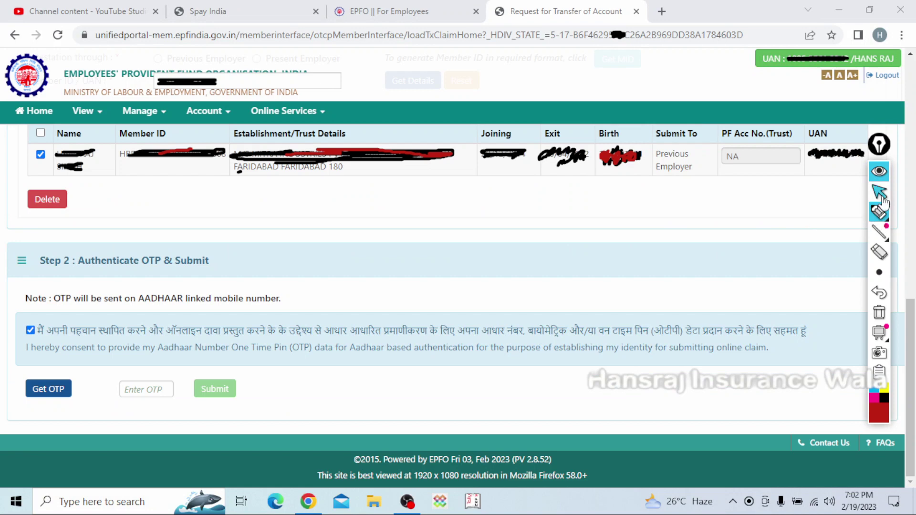
{"action": "left_click", "coordinate": [46, 389]}
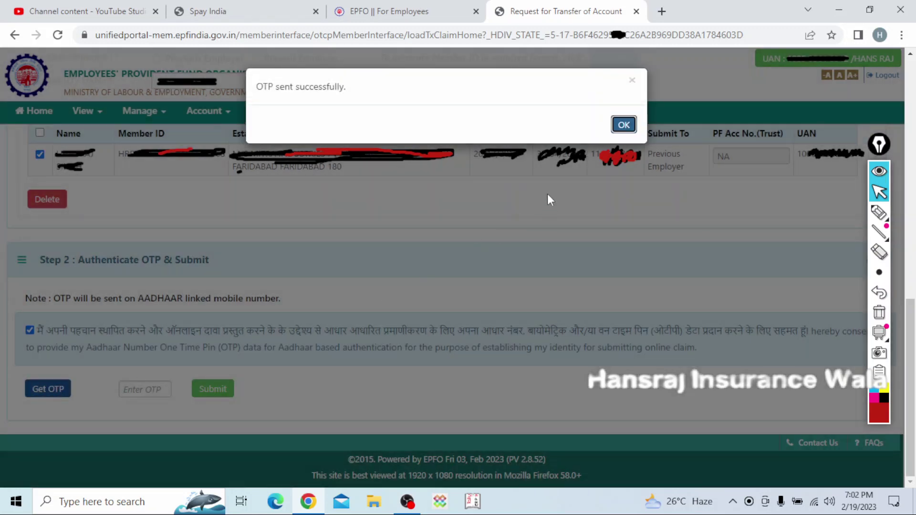
{"action": "left_click", "coordinate": [623, 125]}
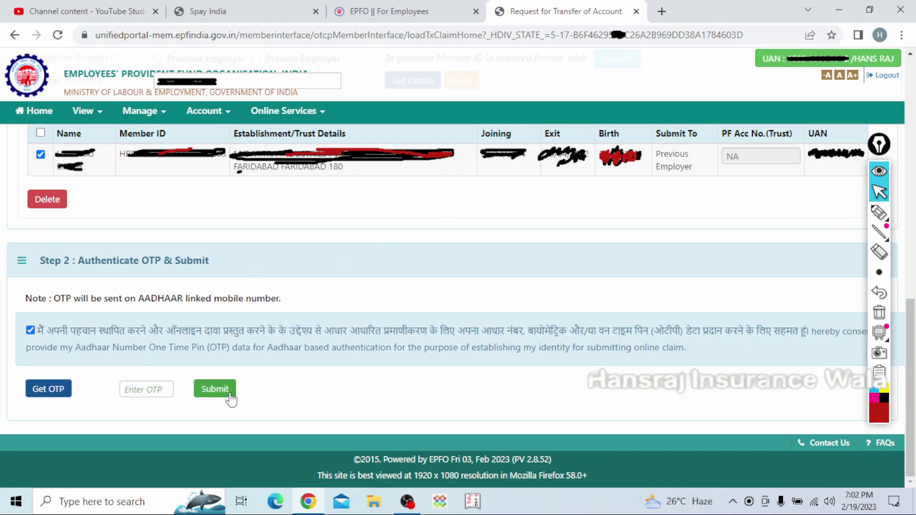
Step: Open the printable Form 13 of the submitted transfer request
{"action": "left_click", "coordinate": [879, 213]}
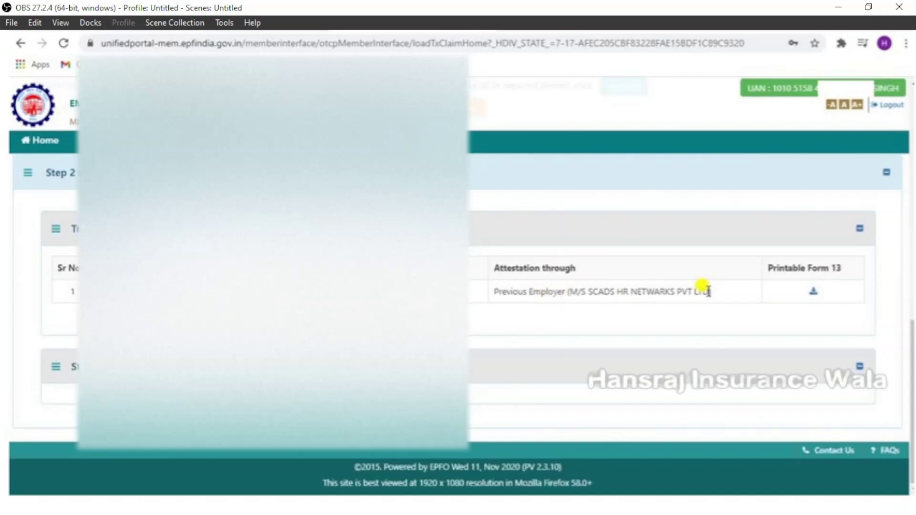
{"action": "left_click", "coordinate": [814, 291]}
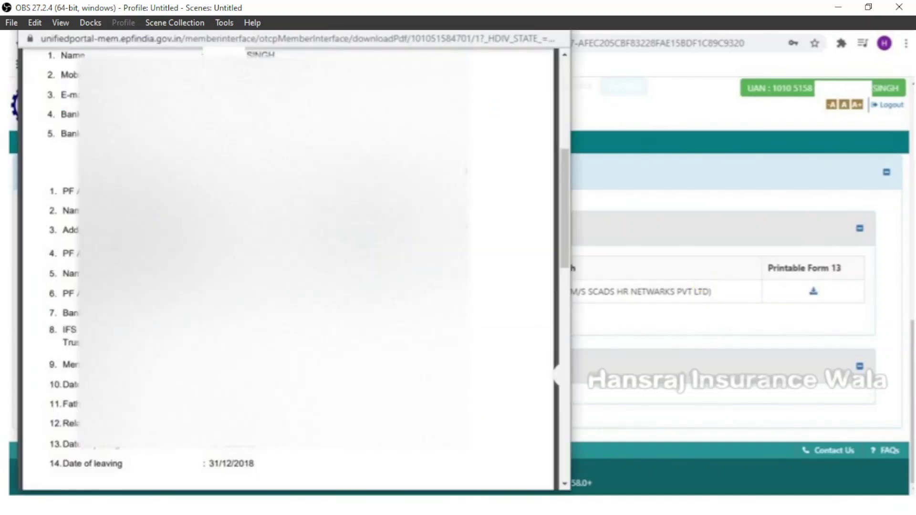